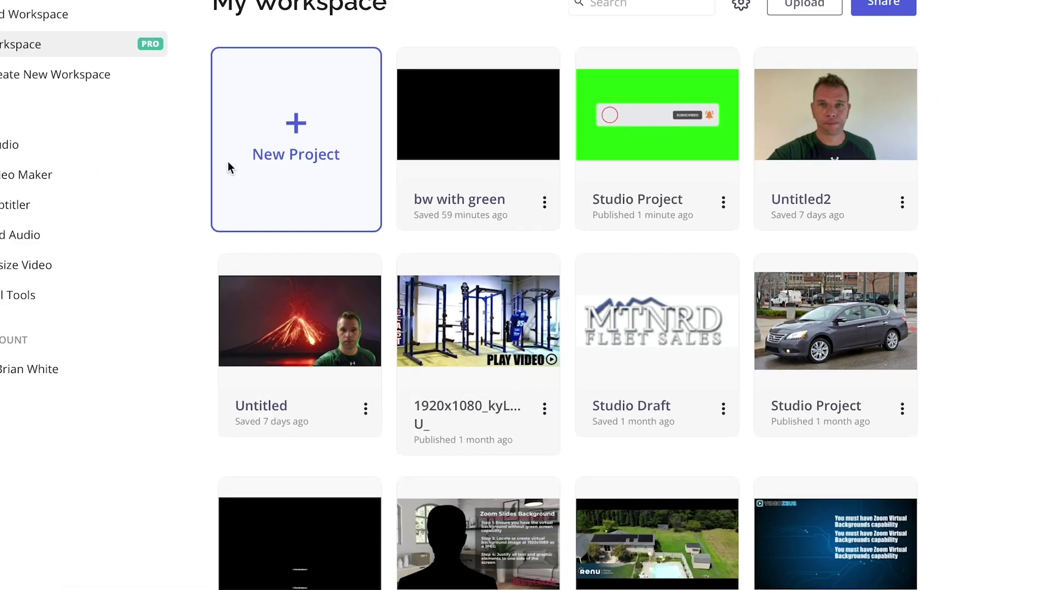
# Start a new blank Untitled Project in Kapwing Studio
pyautogui.click(633, 568)
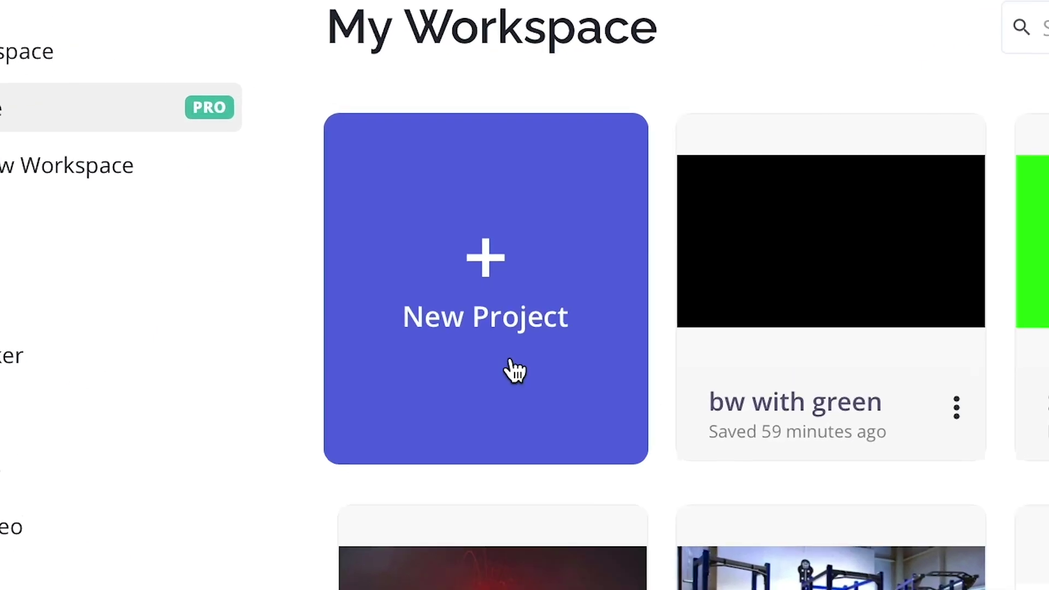
pyautogui.click(514, 370)
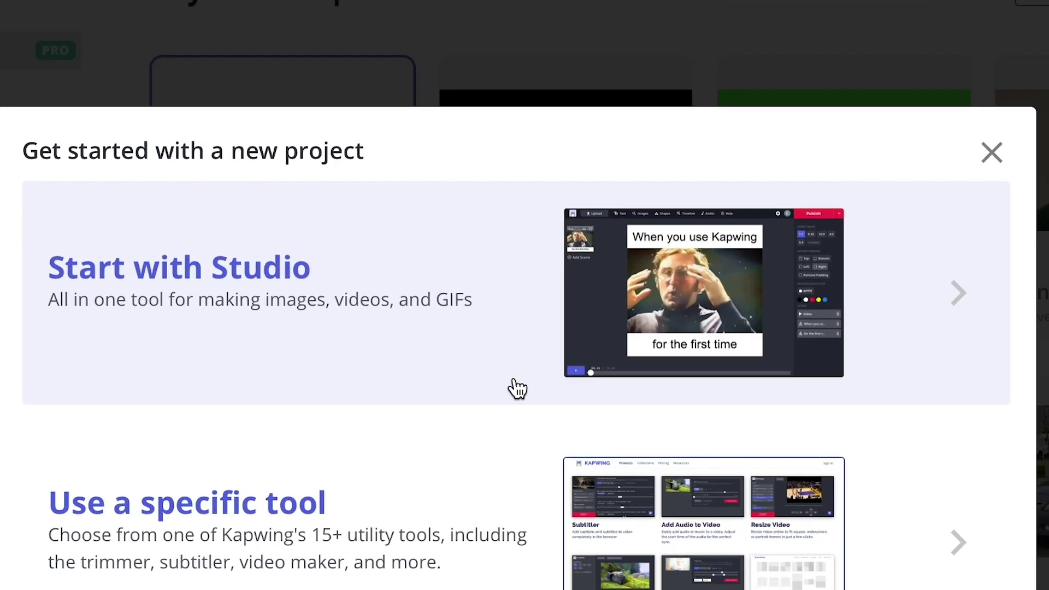
pyautogui.click(514, 381)
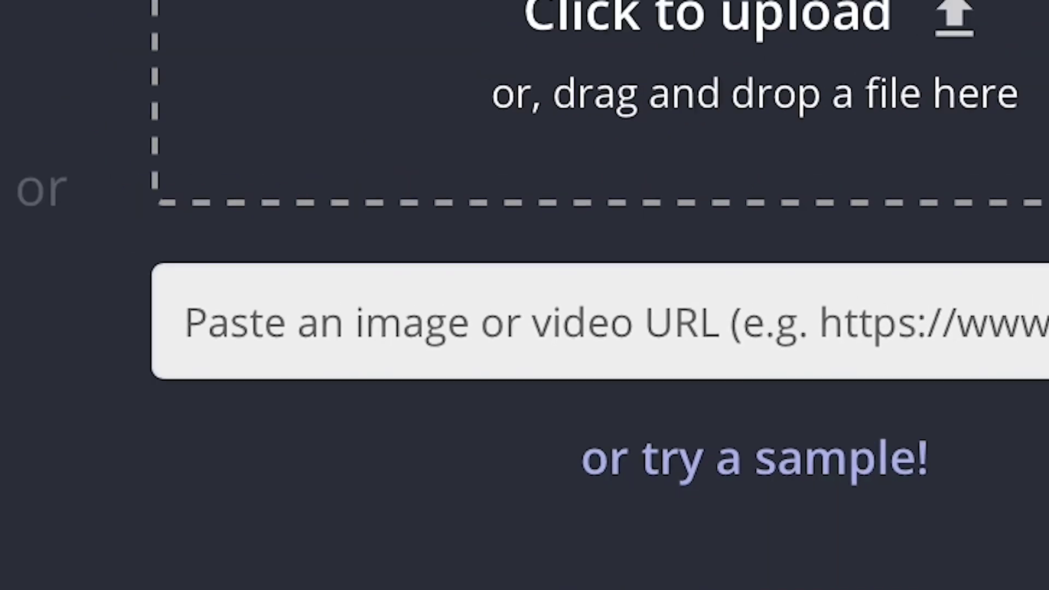
# Upload the presenter video shot against the wooden wall, preview it, and show its effect options
pyautogui.moveTo(29, 164); pyautogui.dragTo(538, 292)
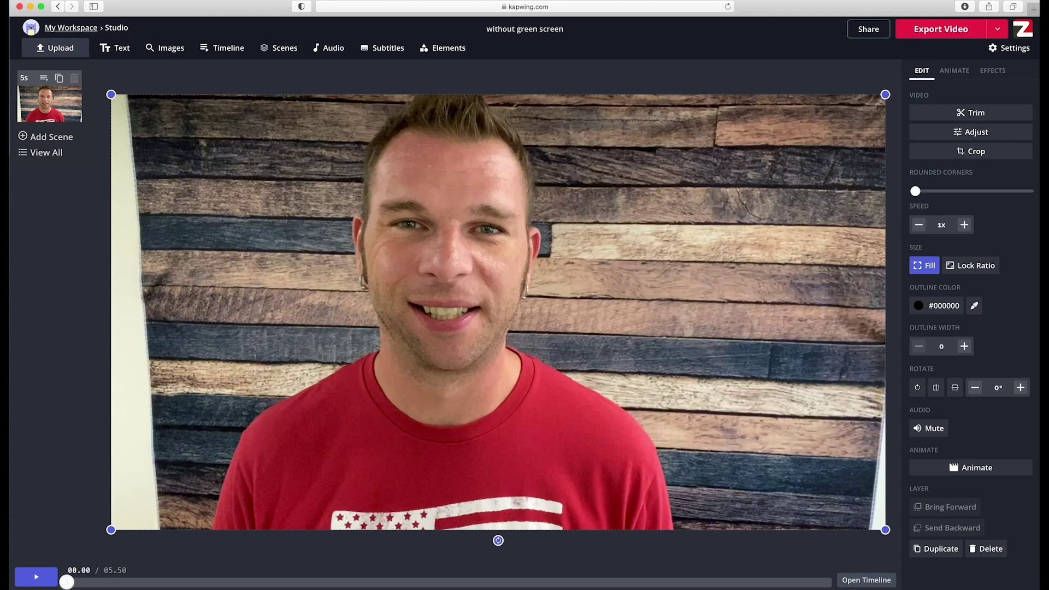
pyautogui.click(45, 577)
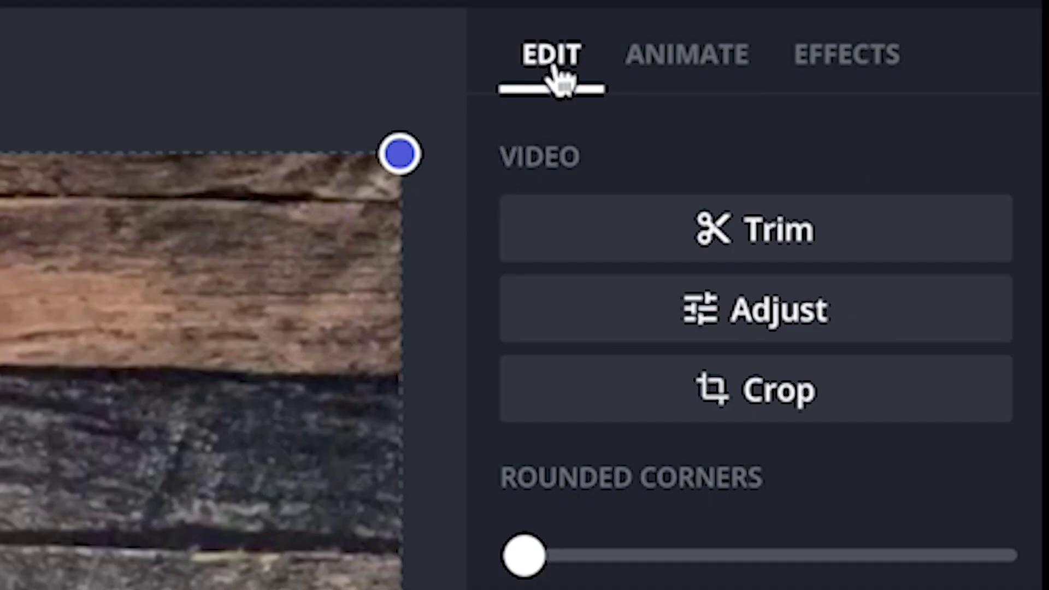
pyautogui.click(858, 71)
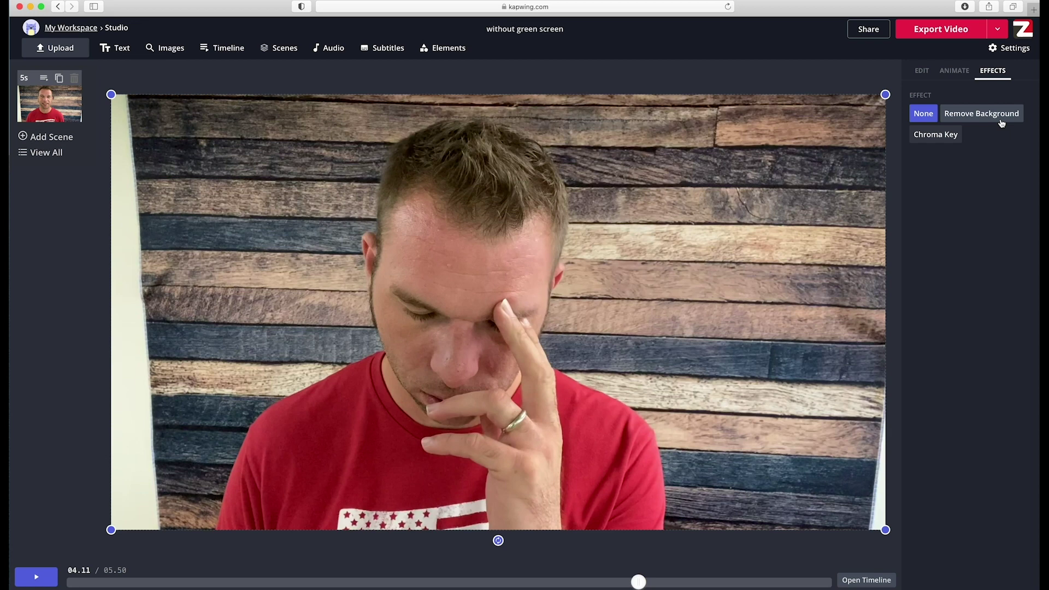
# Apply Remove Background to the presenter clip with a high threshold, then replay it
pyautogui.click(884, 273)
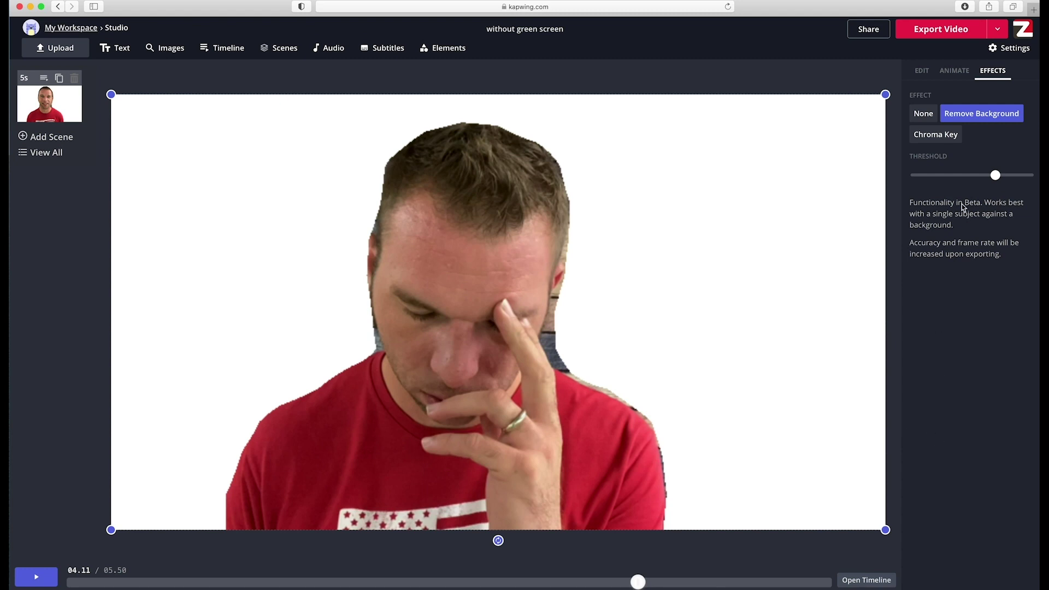
pyautogui.moveTo(996, 178); pyautogui.dragTo(1018, 178)
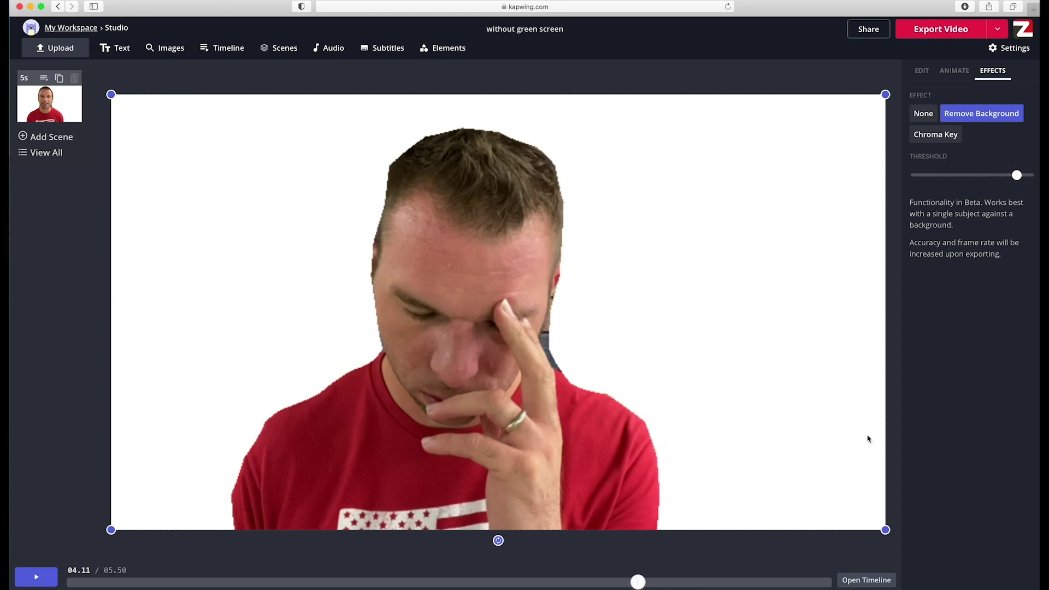
pyautogui.click(81, 583)
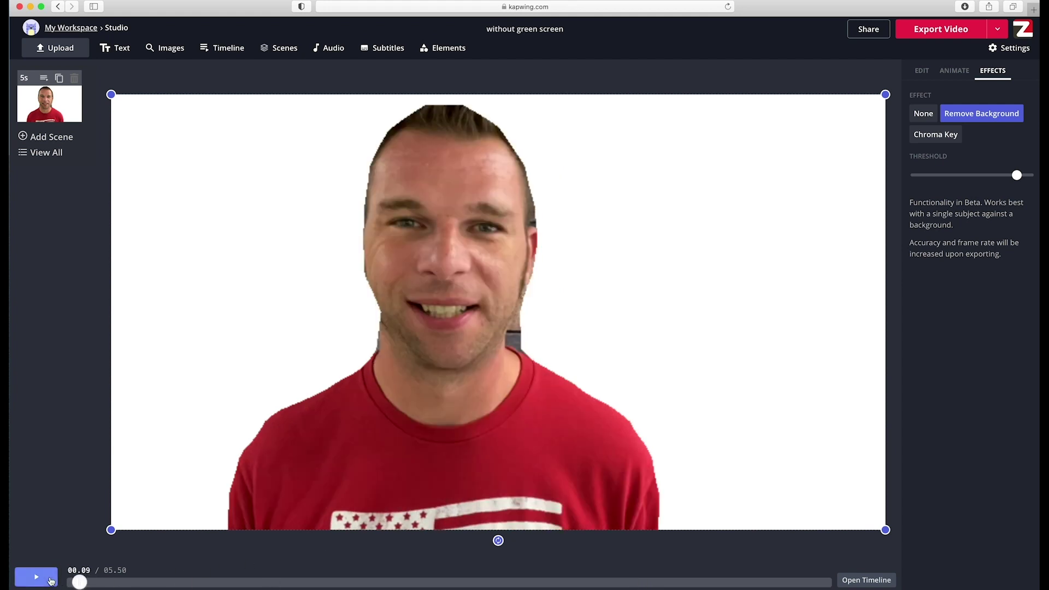
# Review the cut-out presenter clip, then deselect it to show the 16:9 canvas on white #ffffff
pyautogui.click(36, 577)
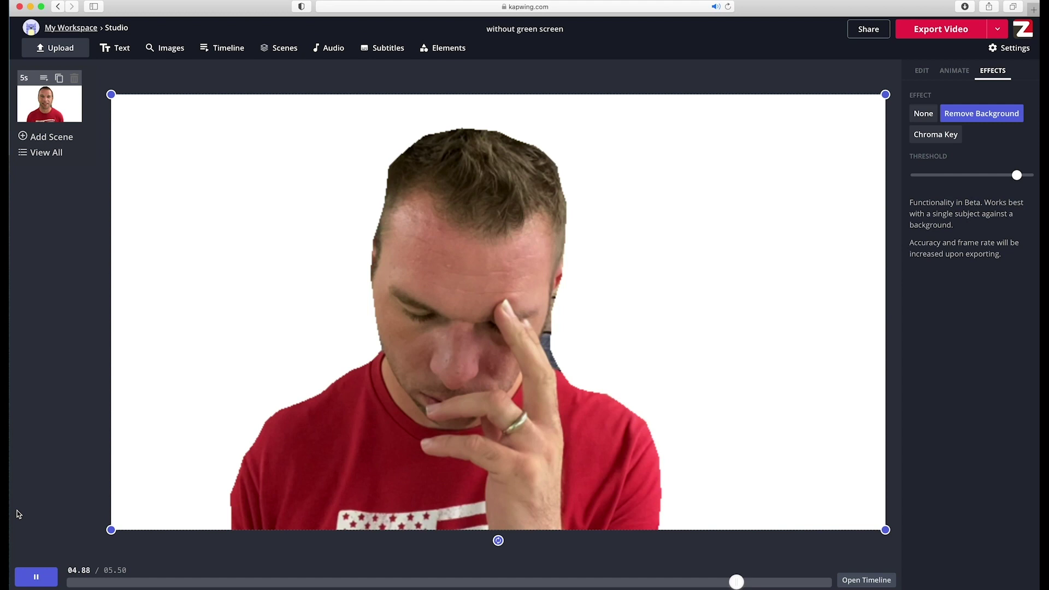
pyautogui.click(43, 531)
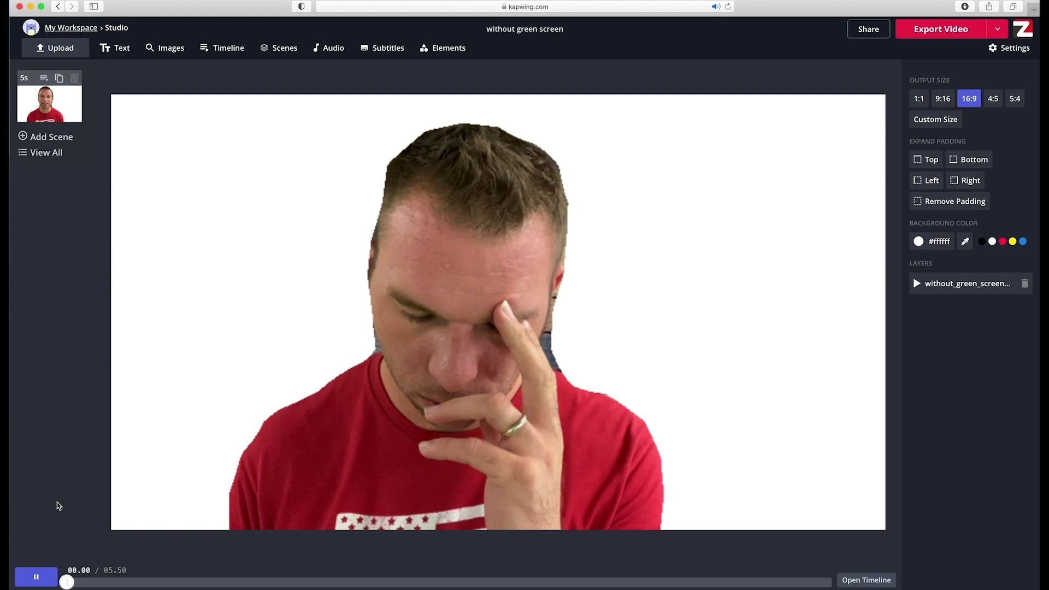
pyautogui.click(149, 156)
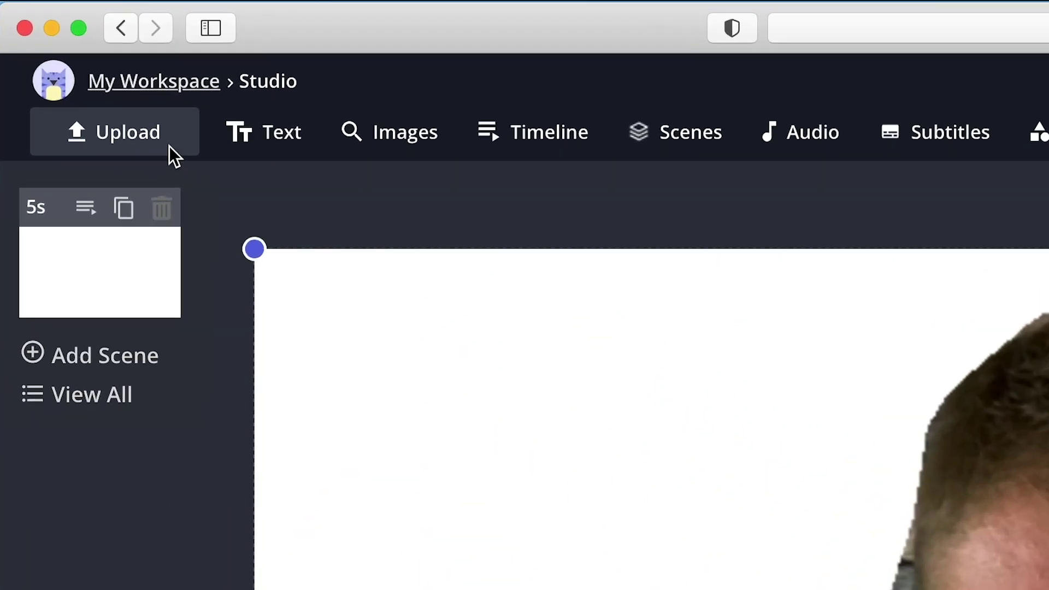
# Add an empty office stock photo found by an image search for 'office'
pyautogui.click(169, 151)
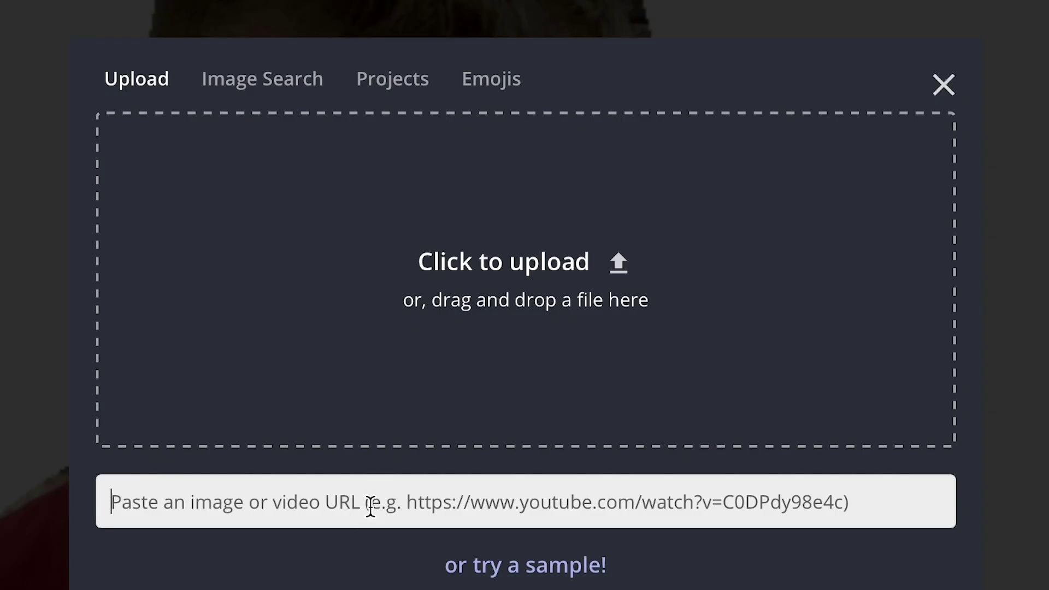
pyautogui.click(295, 101)
pyautogui.click(293, 140)
pyautogui.write('office')
pyautogui.press('Return')
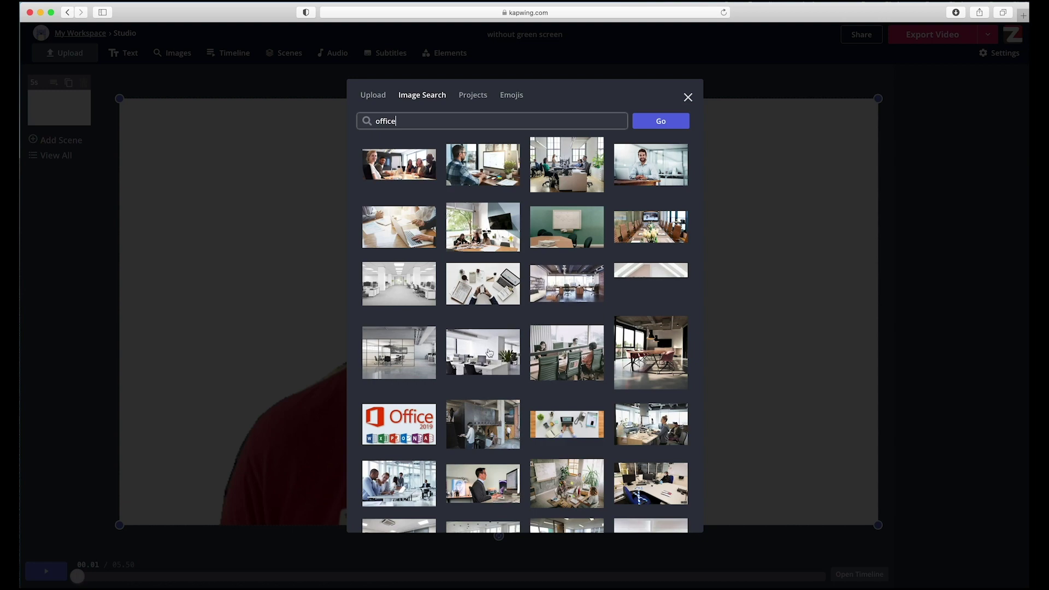
pyautogui.click(490, 352)
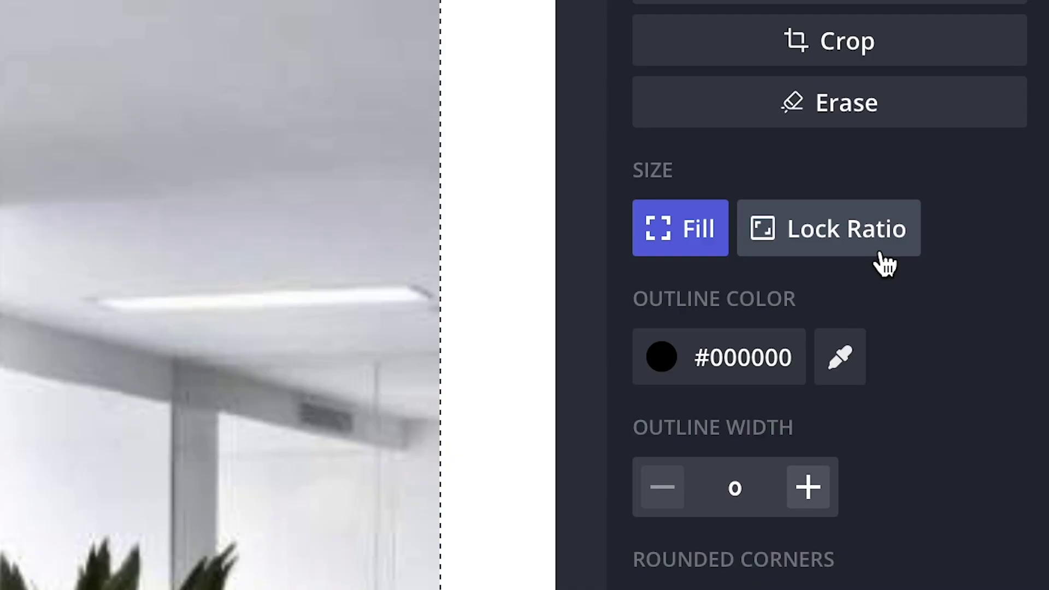
# Lock the photo's ratio and stretch it to cover the whole 16:9 canvas
pyautogui.click(882, 253)
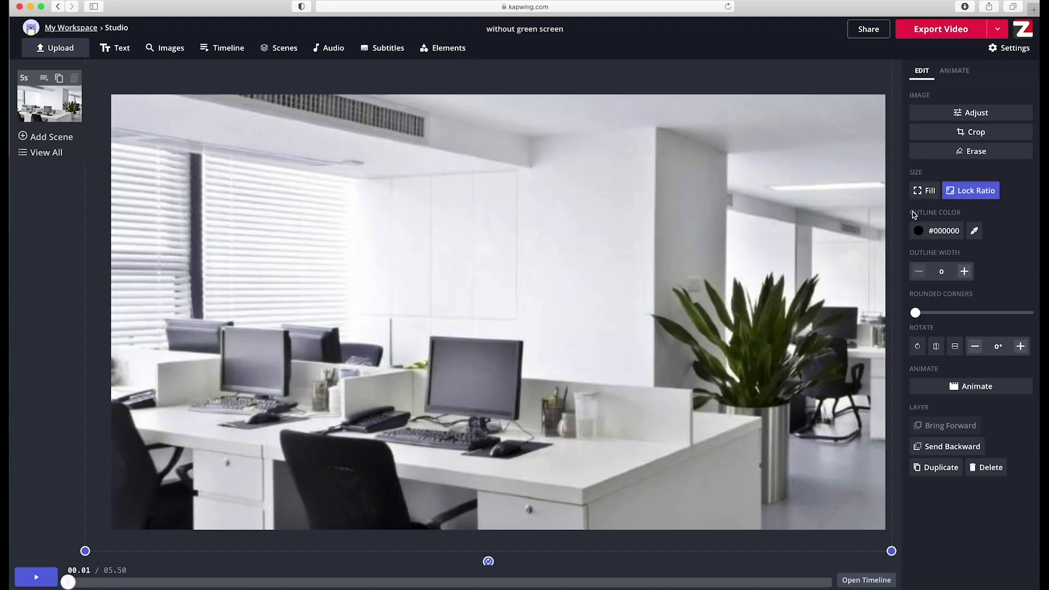
pyautogui.moveTo(887, 511)
pyautogui.mouseDown()
pyautogui.moveTo(848, 514)
pyautogui.moveTo(891, 507)
pyautogui.mouseUp()
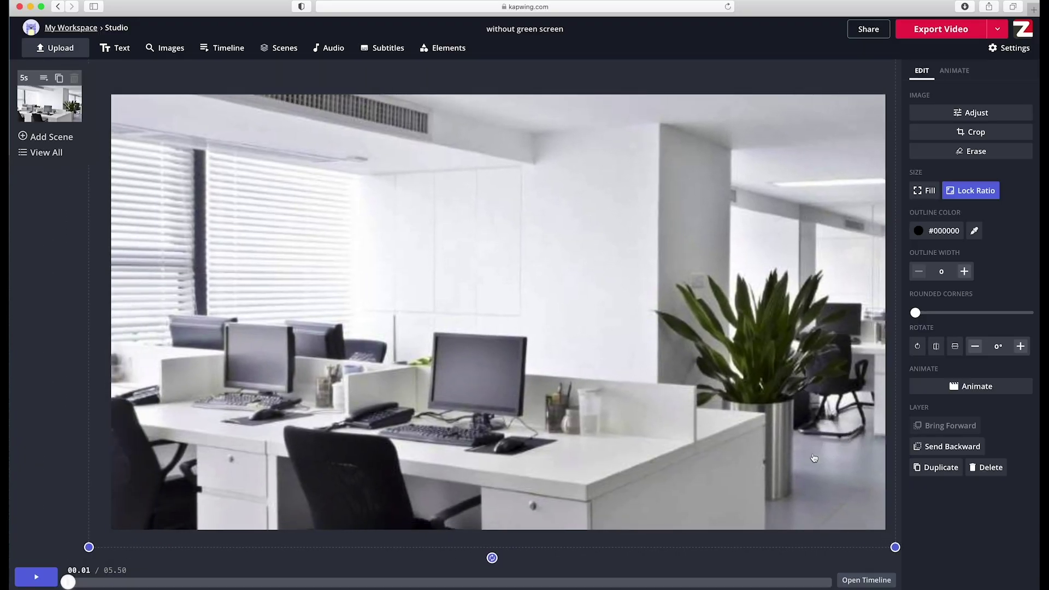
pyautogui.moveTo(815, 458)
pyautogui.mouseDown()
pyautogui.moveTo(777, 465)
pyautogui.moveTo(827, 461)
pyautogui.moveTo(822, 407)
pyautogui.moveTo(825, 451)
pyautogui.mouseUp()
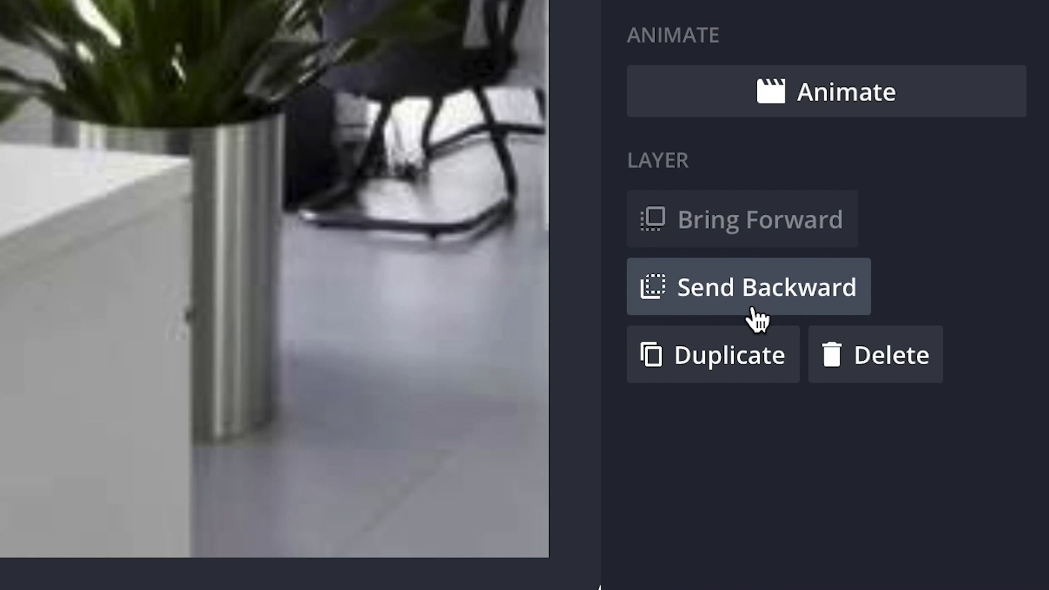
# Send the office photo behind the presenter, shrink him into the lower-right corner, and preview
pyautogui.click(755, 312)
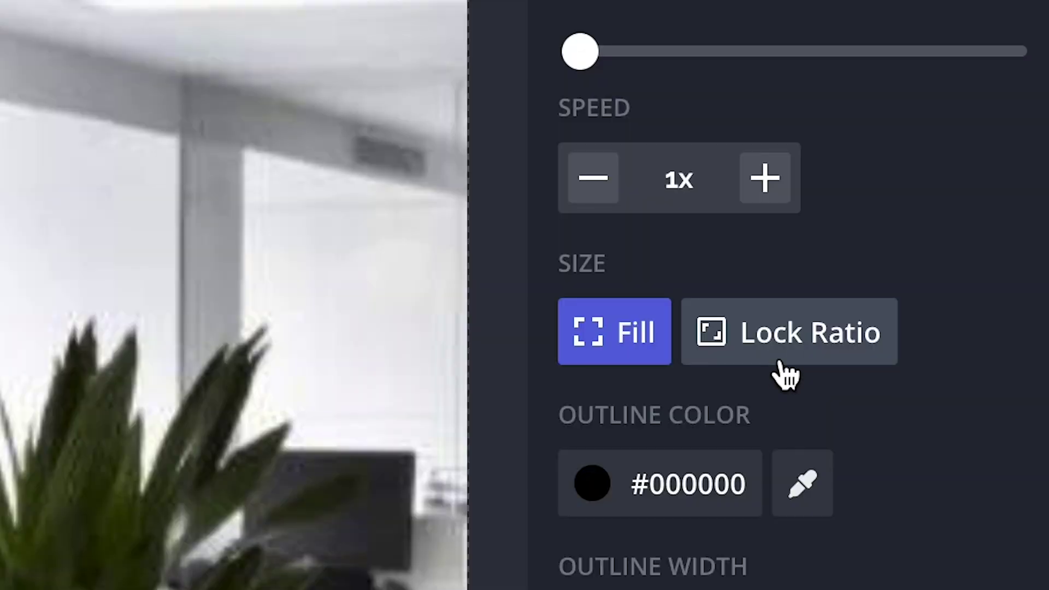
pyautogui.click(969, 270)
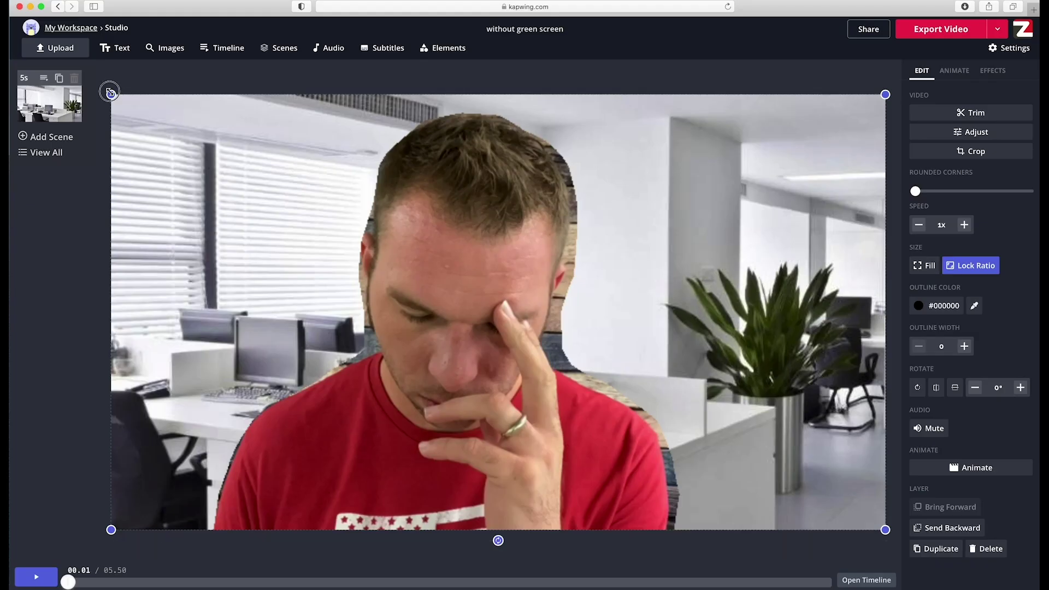
pyautogui.moveTo(110, 91); pyautogui.dragTo(791, 387)
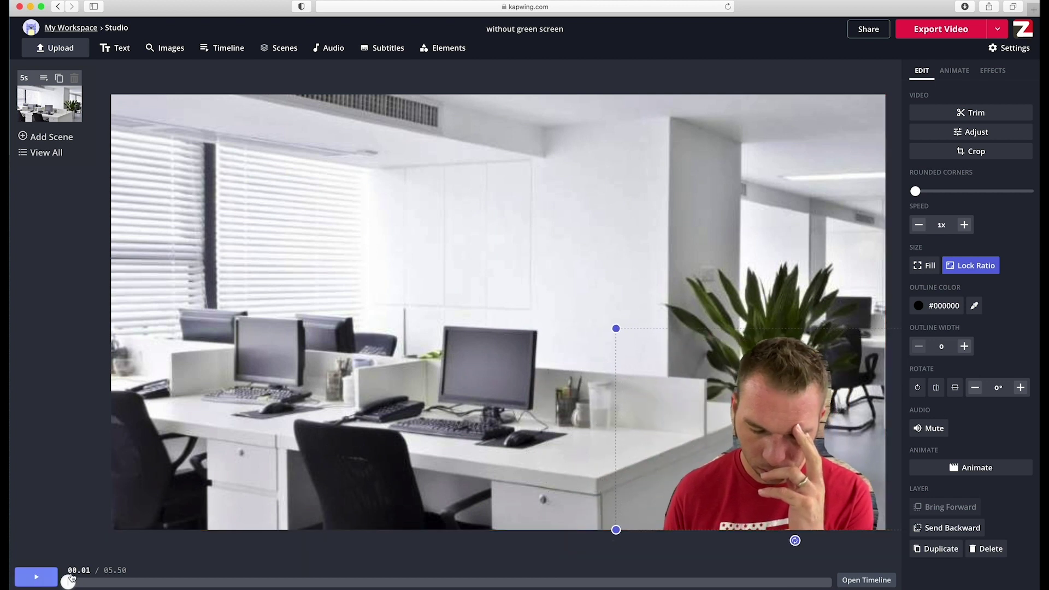
pyautogui.click(45, 578)
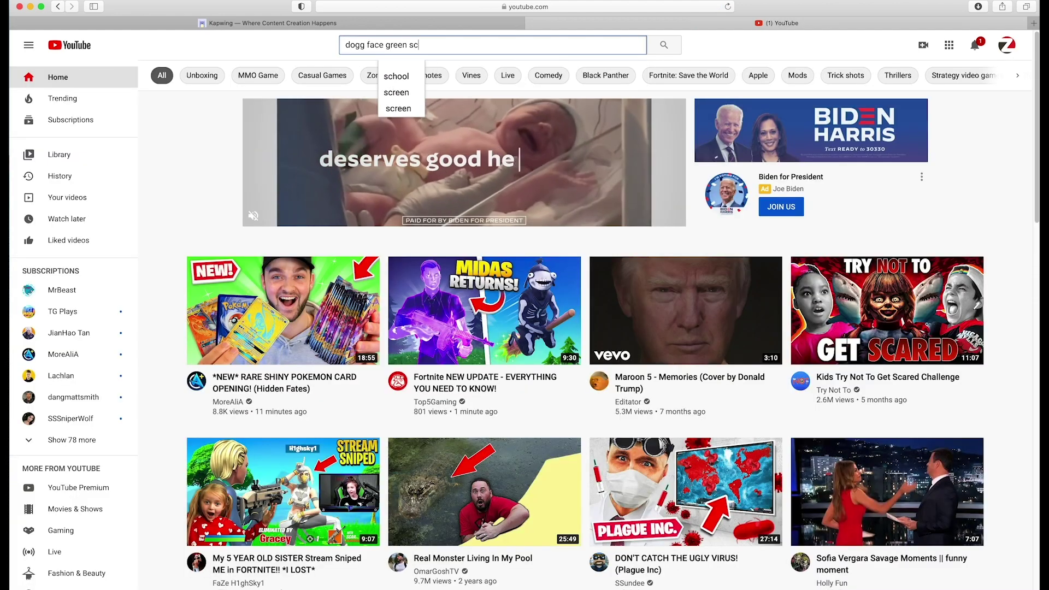
# Search YouTube for 'dogg face green screen' and copy the Doggface Skateboard - Green Screen link
pyautogui.write('reen')
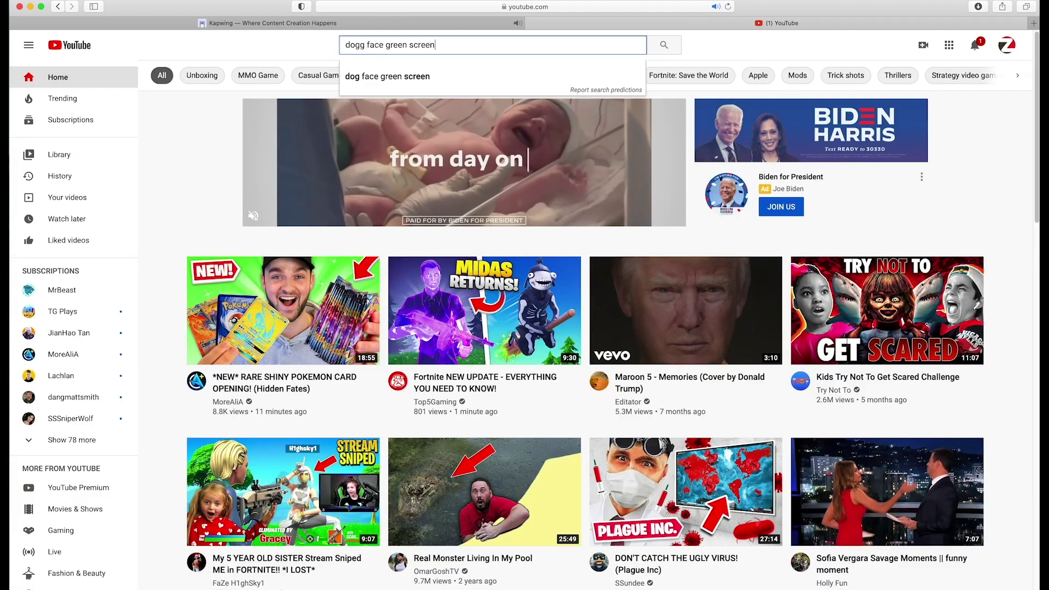
pyautogui.press('Return')
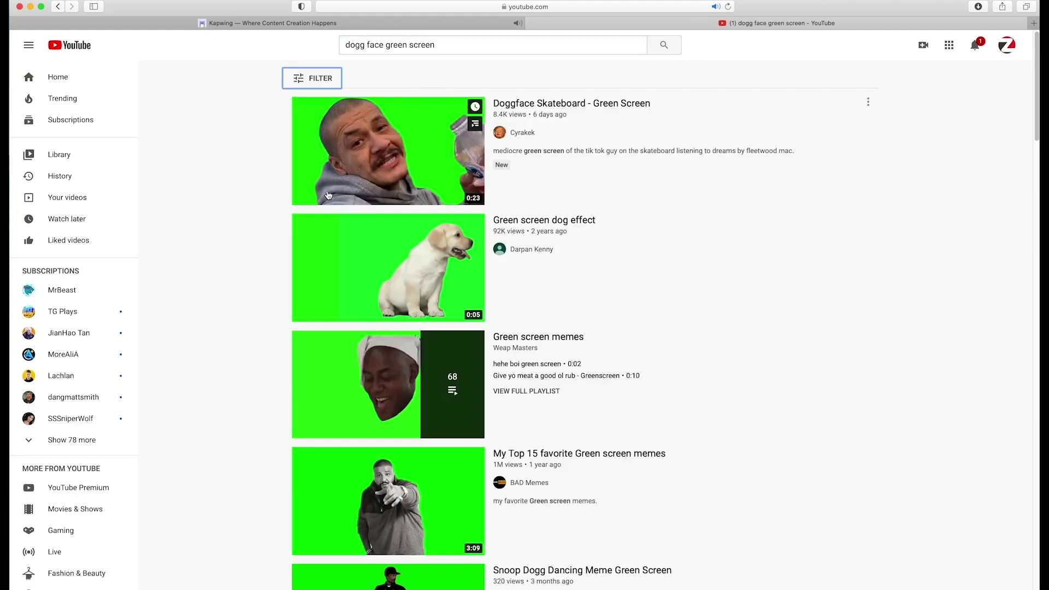
pyautogui.click(378, 185)
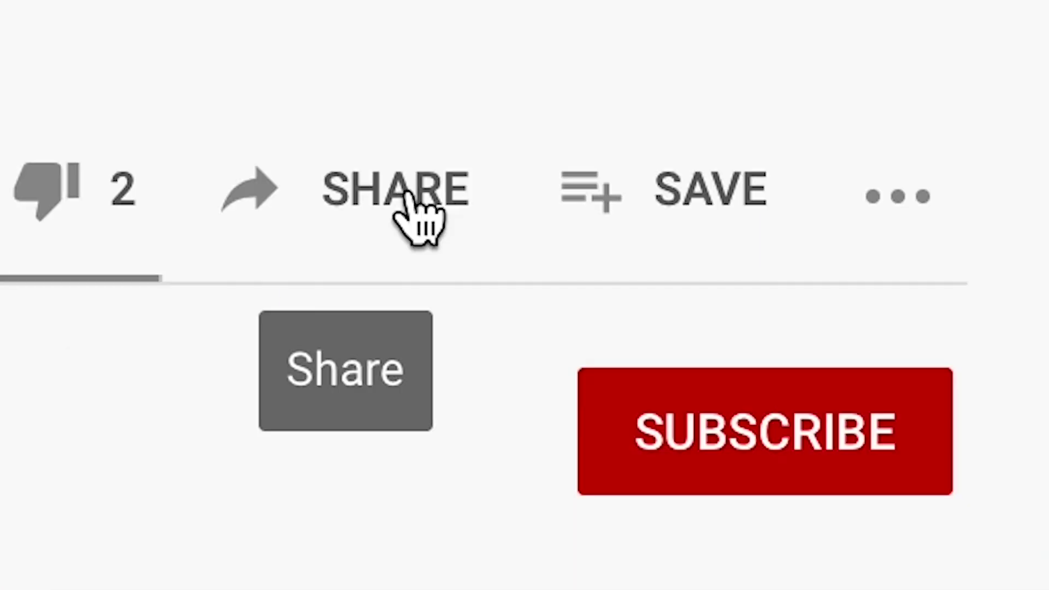
pyautogui.click(662, 555)
pyautogui.click(875, 361)
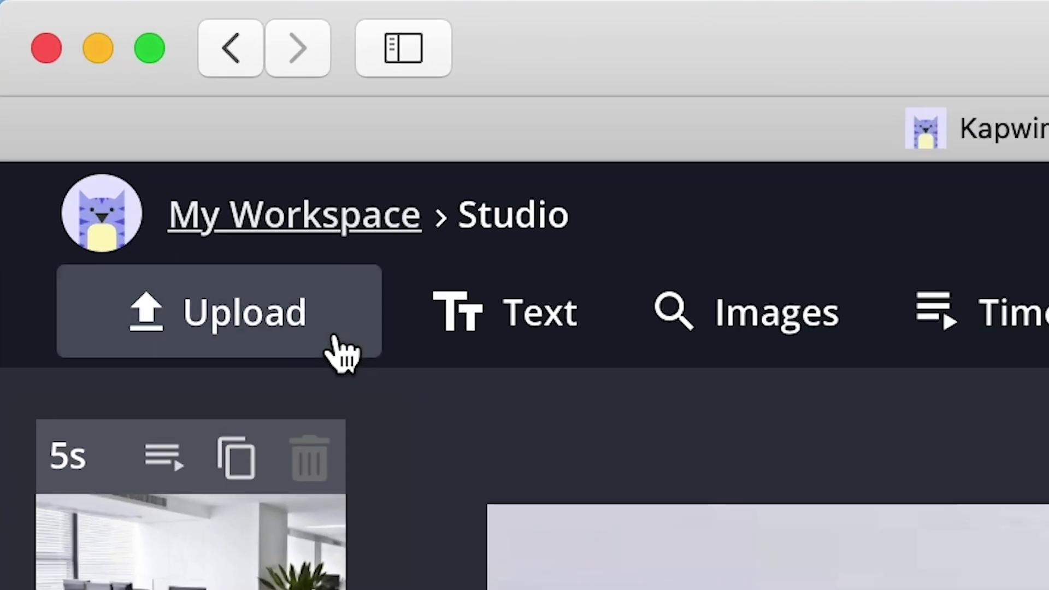
# Add the copied Doggface YouTube clip to the canvas as a third layer
pyautogui.click(80, 65)
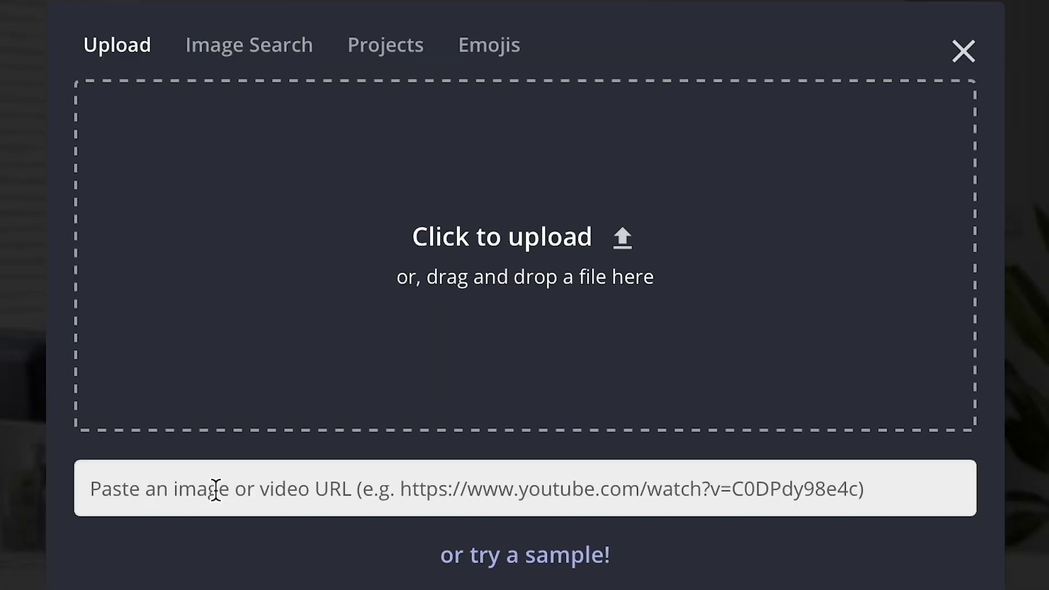
pyautogui.click(243, 575)
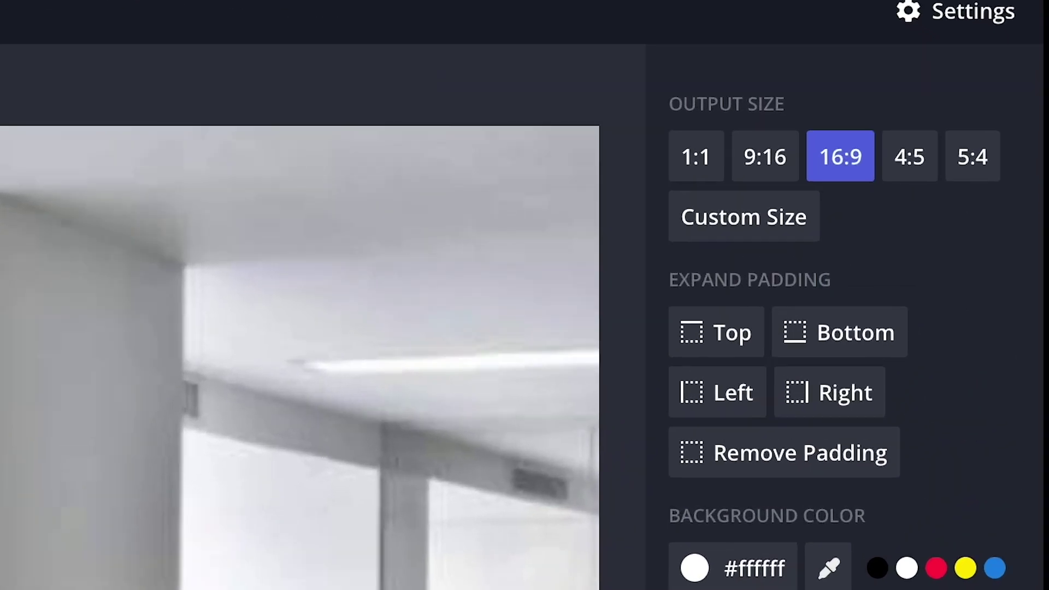
# Apply the Chroma Key effect to the skateboarding man's clip
pyautogui.click(944, 297)
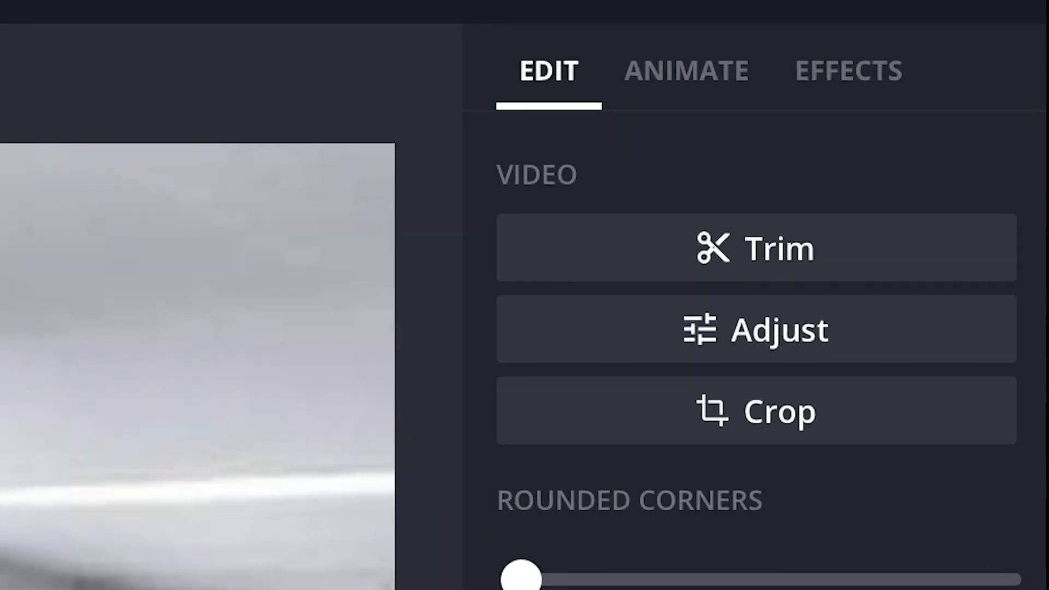
pyautogui.click(779, 88)
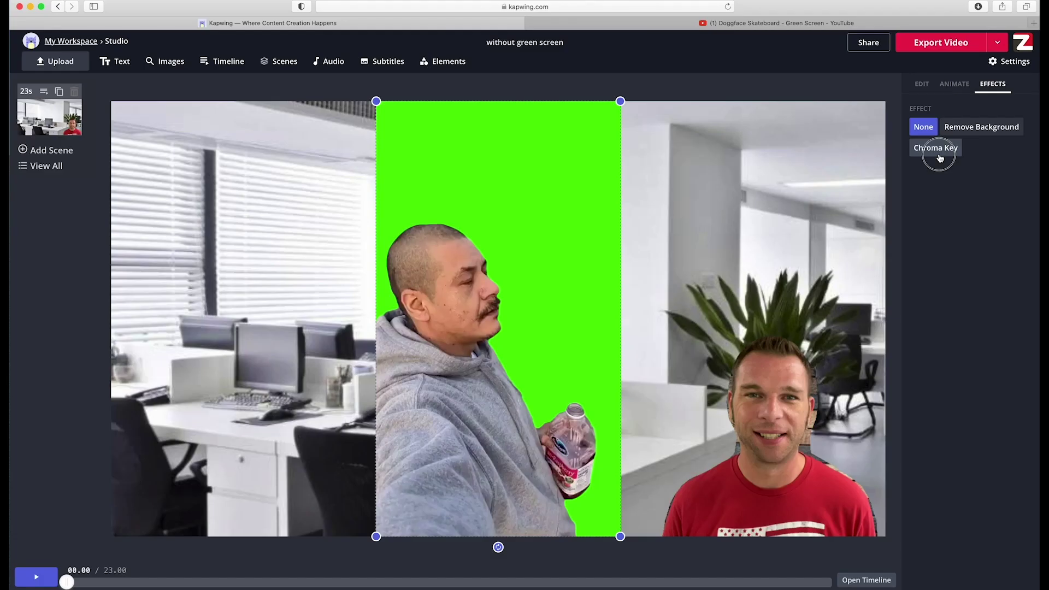
pyautogui.click(464, 479)
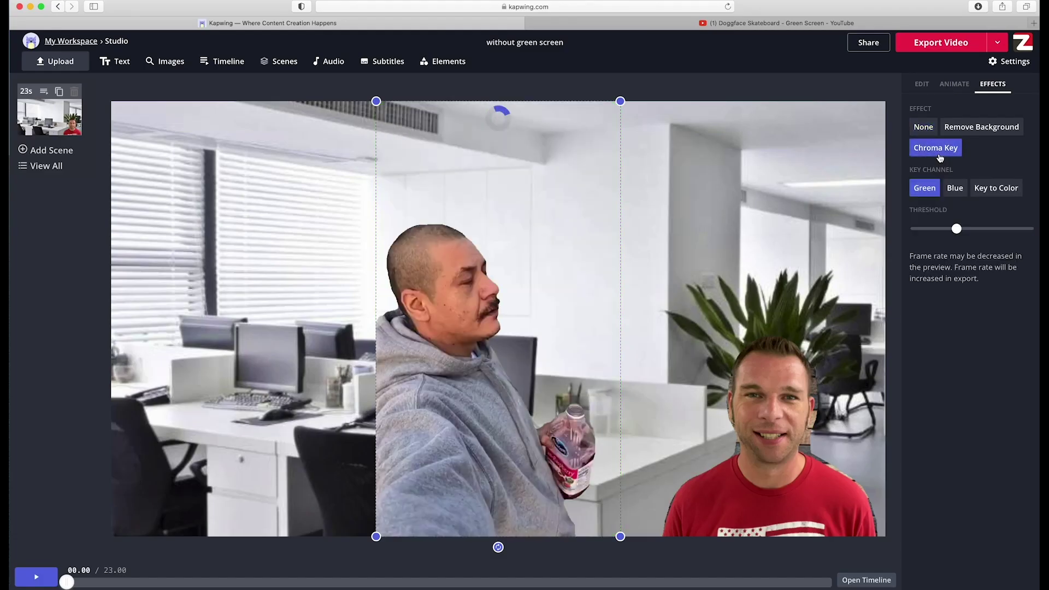
# Move the skateboarder clip to the frame's left edge and switch the key to a chosen colour
pyautogui.click(799, 365)
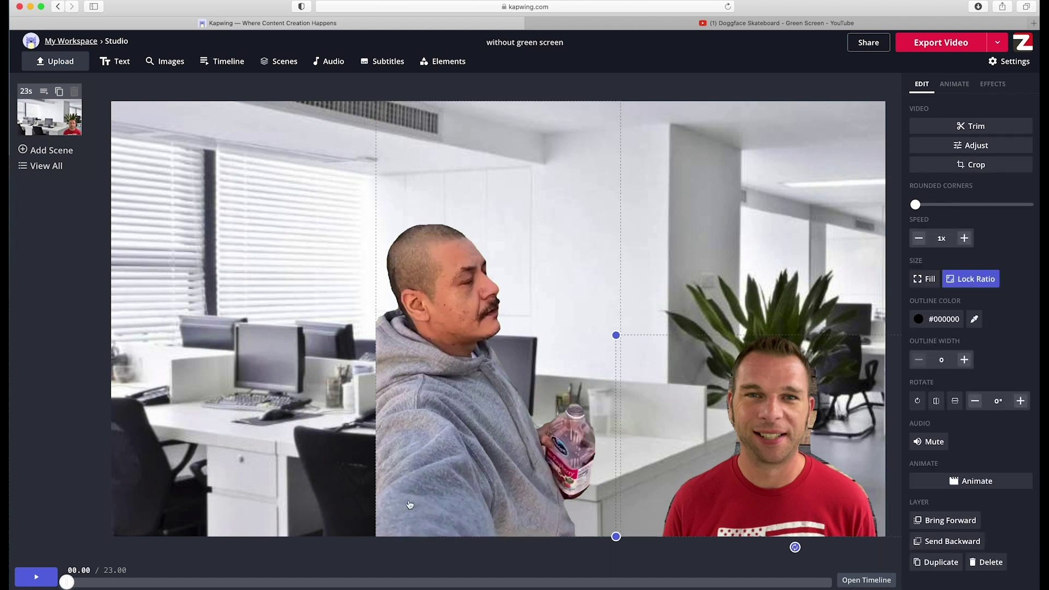
pyautogui.moveTo(439, 486); pyautogui.dragTo(175, 489)
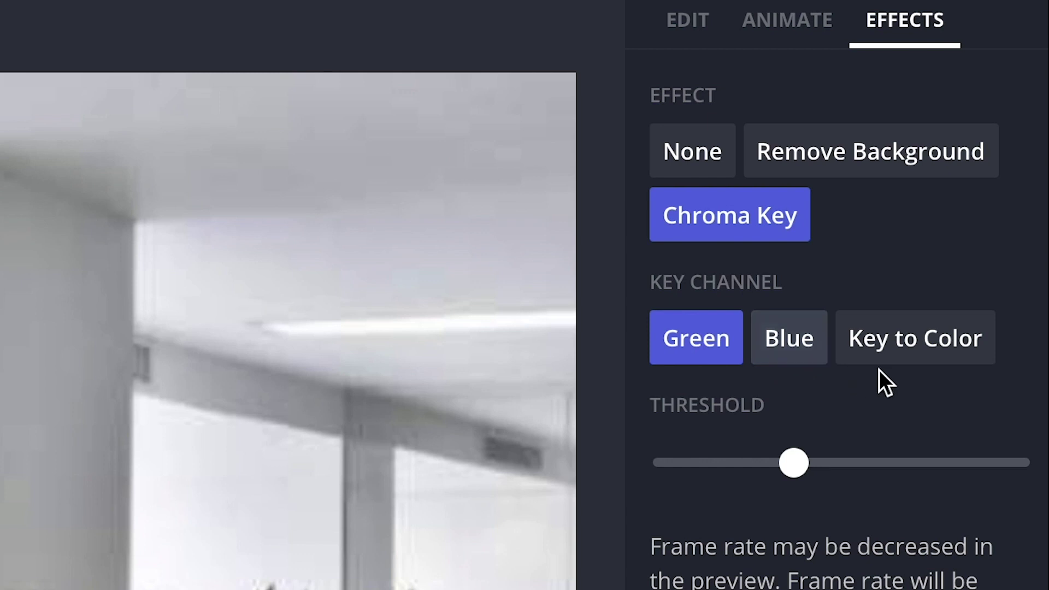
pyautogui.click(897, 355)
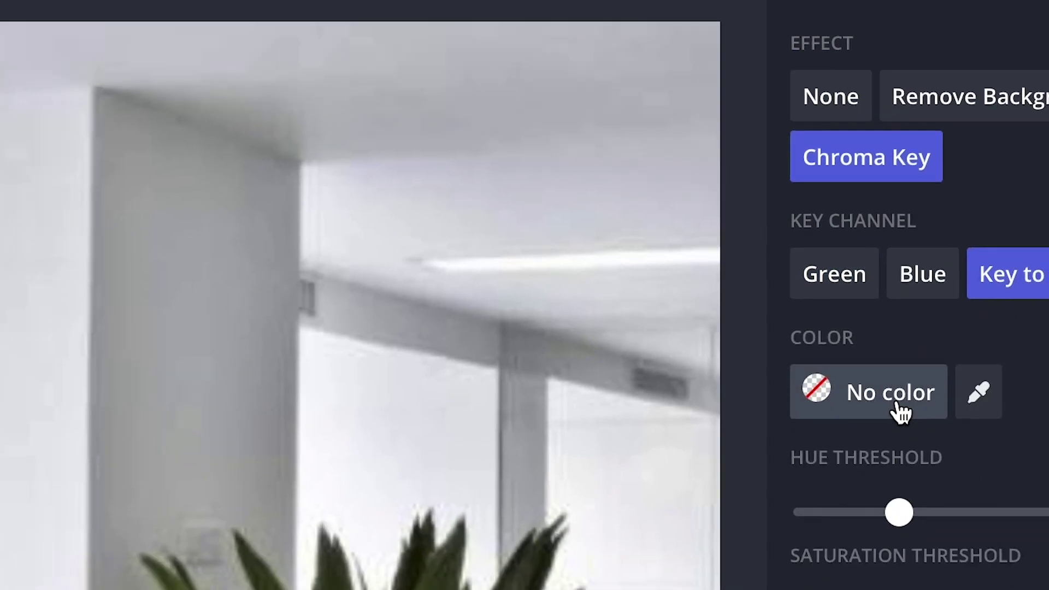
pyautogui.click(768, 462)
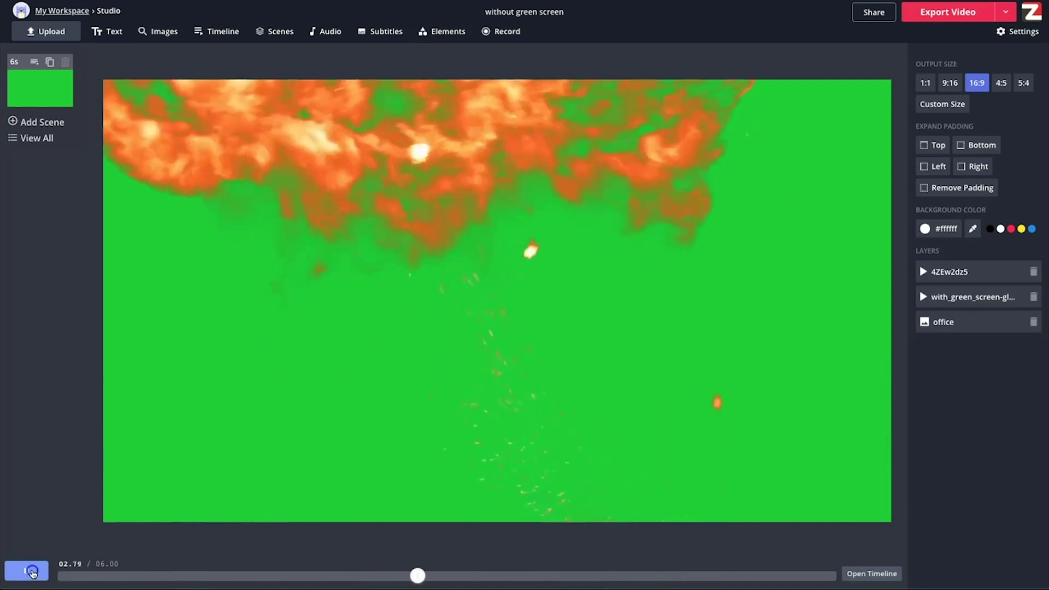
# Pause, then replay the explosion overlay over the office shot
pyautogui.click(32, 572)
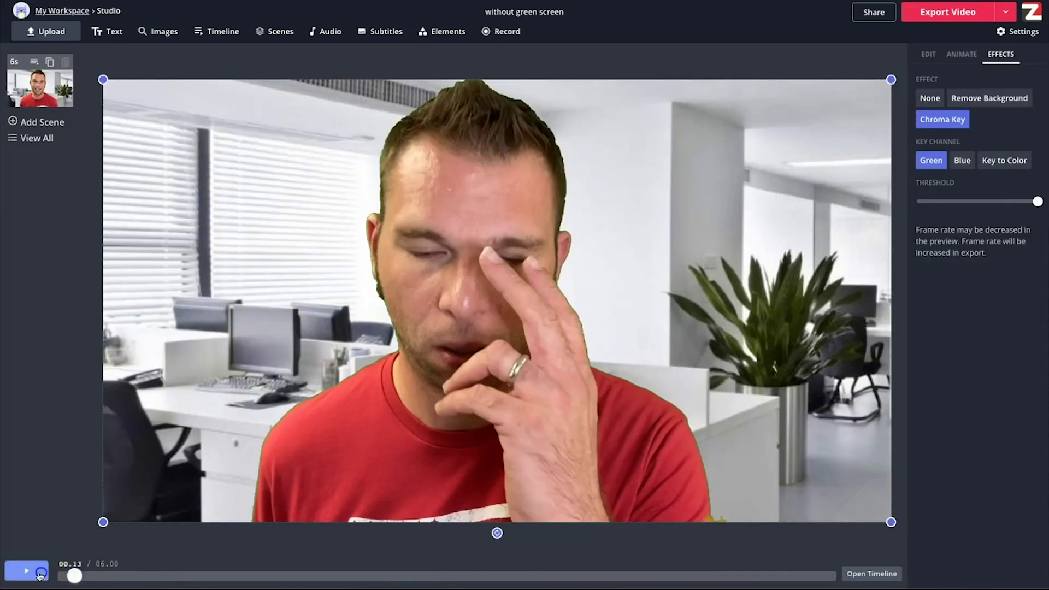
pyautogui.click(40, 575)
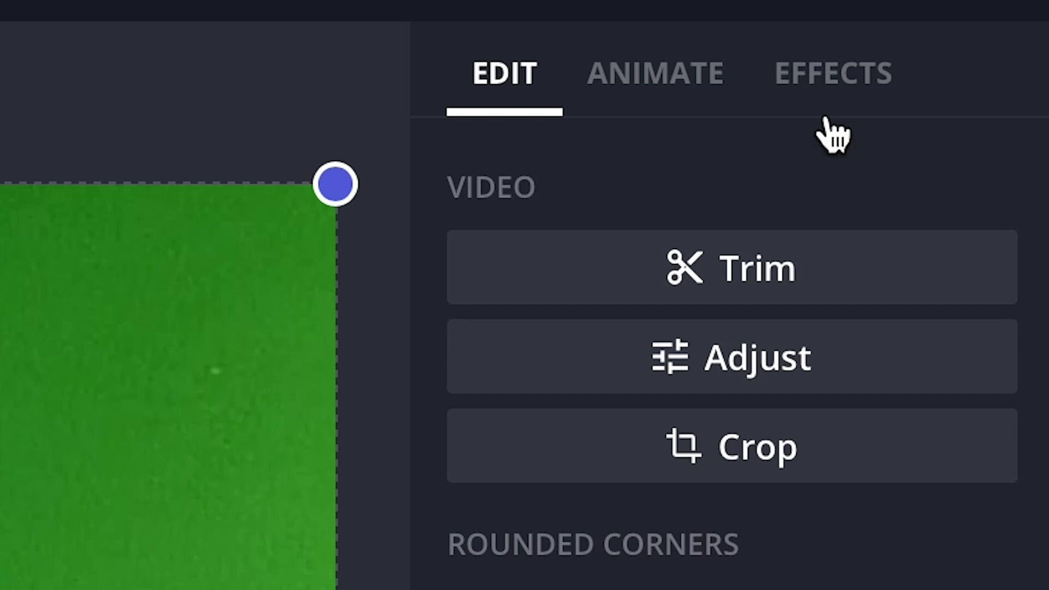
# Apply Chroma Key to the presenter clip, keying to #207019 sampled from the green backdrop
pyautogui.click(993, 72)
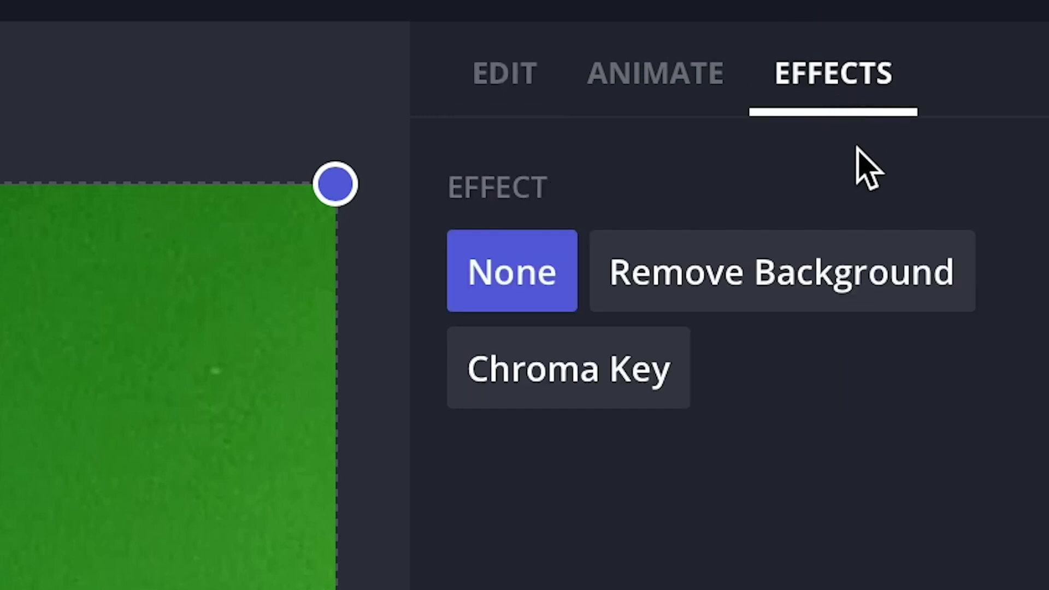
pyautogui.click(576, 397)
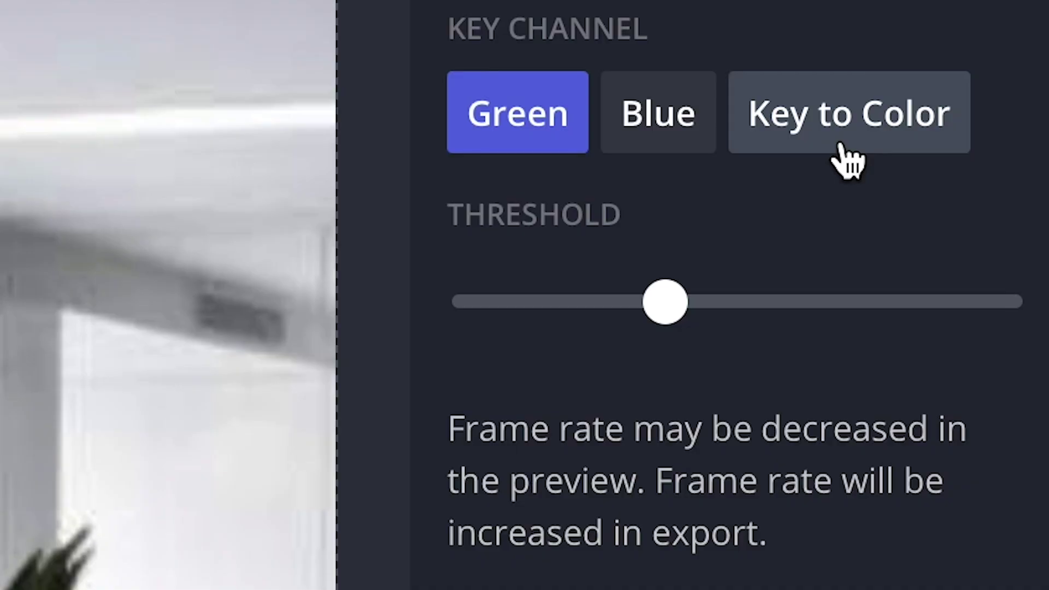
pyautogui.click(848, 160)
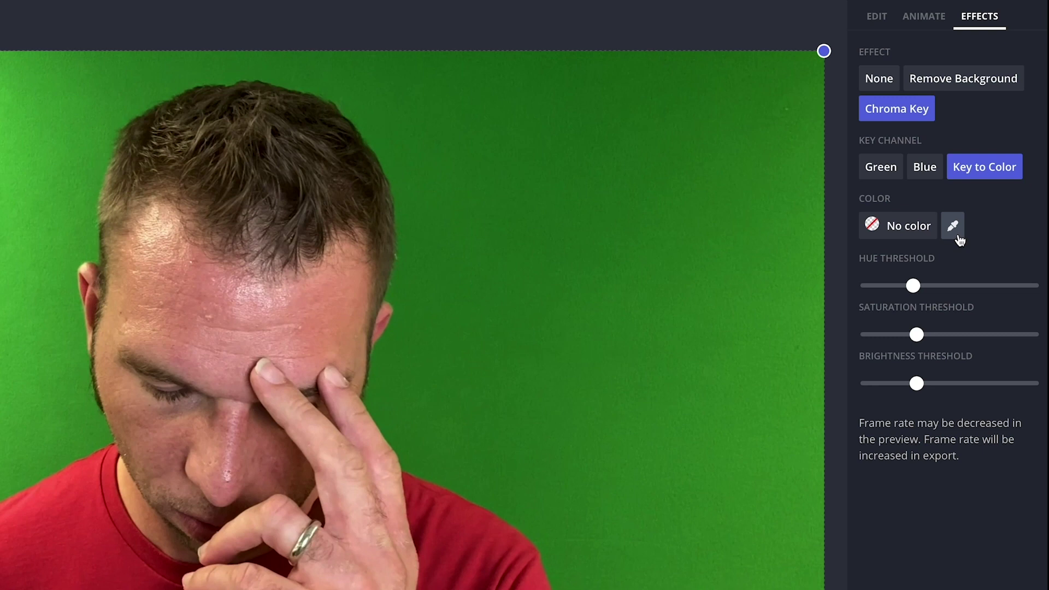
pyautogui.click(958, 236)
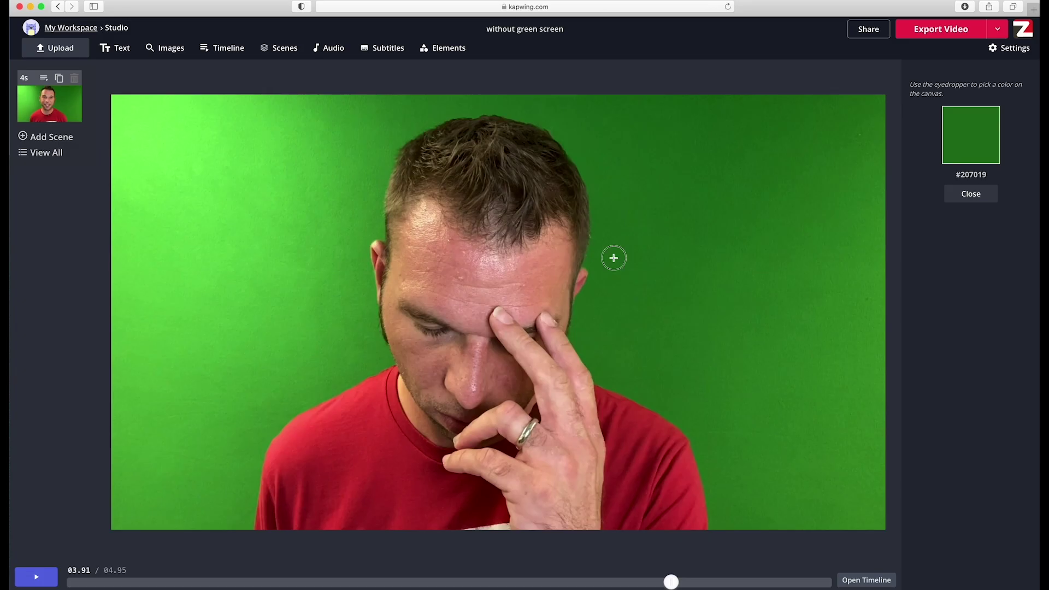
pyautogui.click(616, 261)
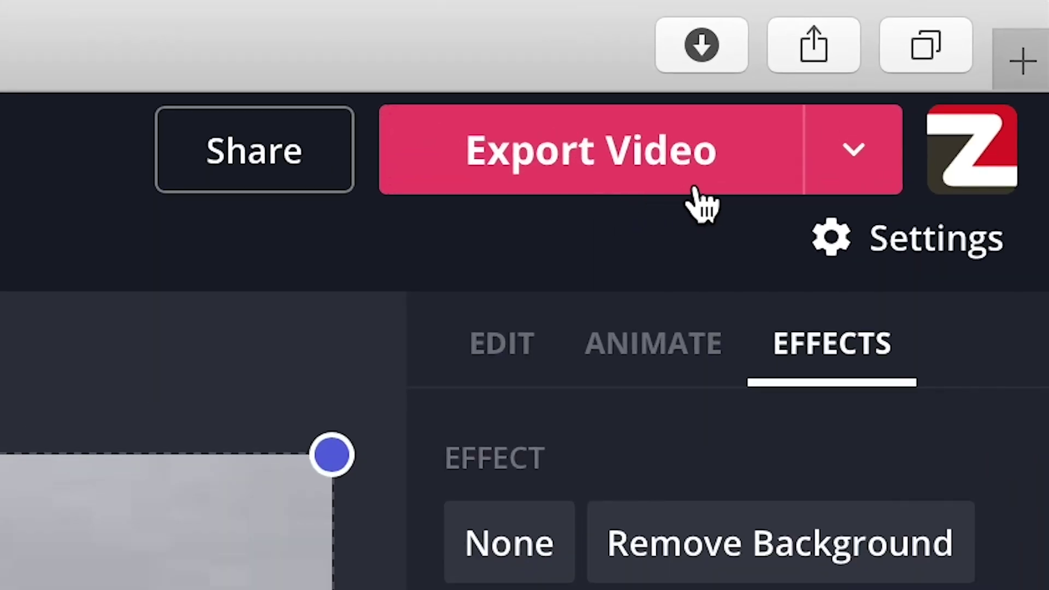
# Export the video and wait for the page with Download, Edit and Share options
pyautogui.click(974, 35)
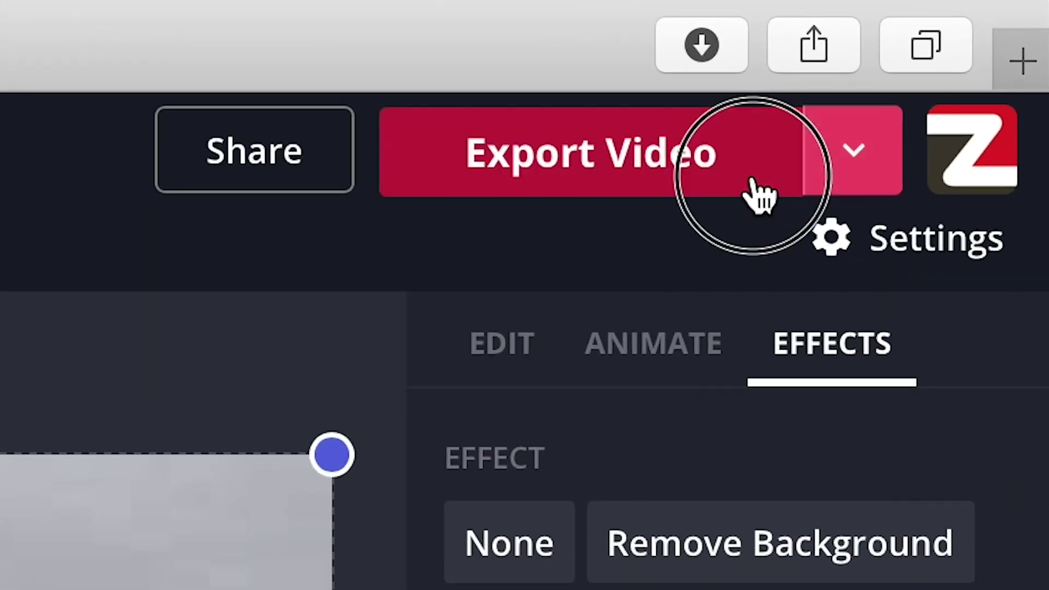